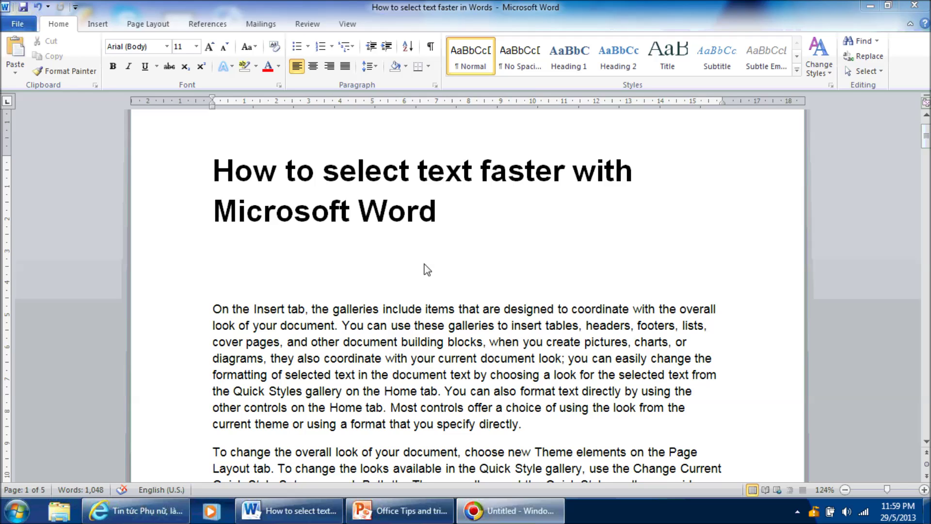
- Select the word 'On' and extend the selection through 'look of your document', then deselect
click(217, 313)
double_click(218, 311)
drag(218, 308, 332, 334)
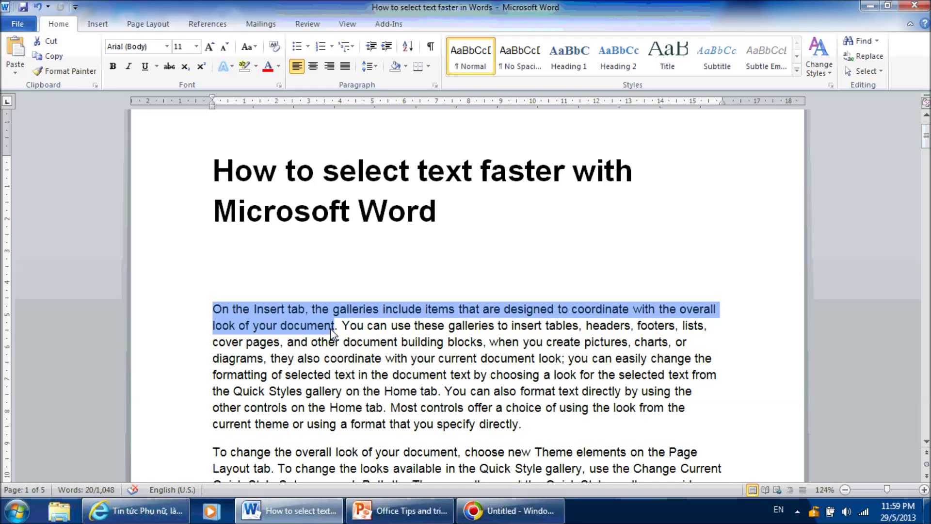
click(319, 327)
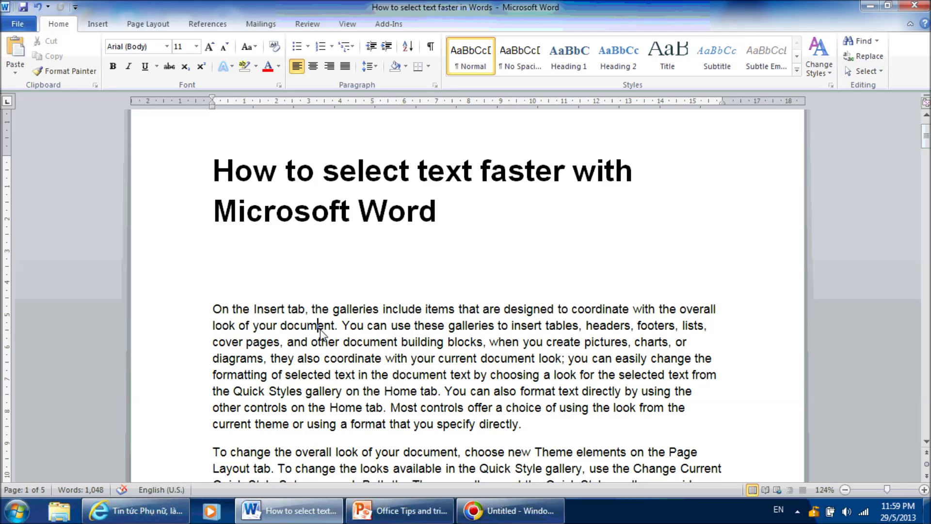
- Drag from the start of the first paragraph down through several later paragraphs to select them
drag(214, 311, 337, 325)
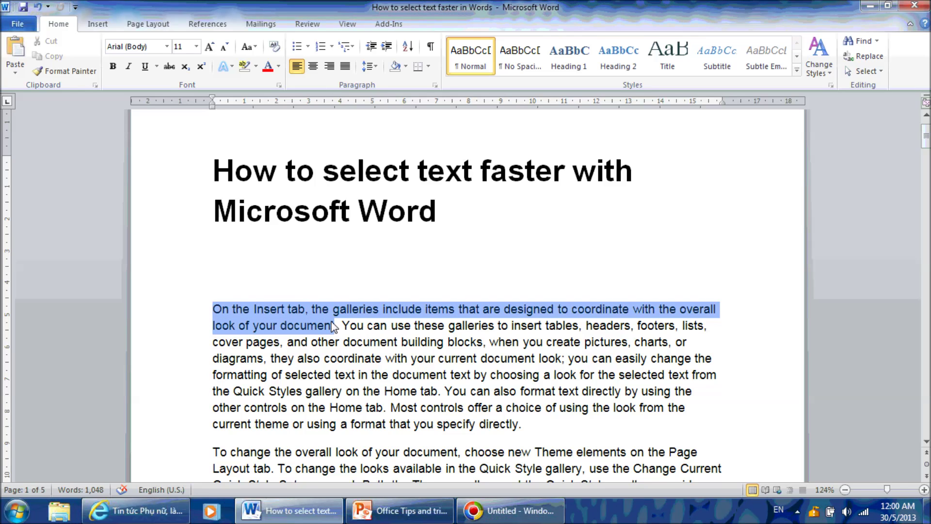
click(307, 326)
drag(214, 310, 287, 463)
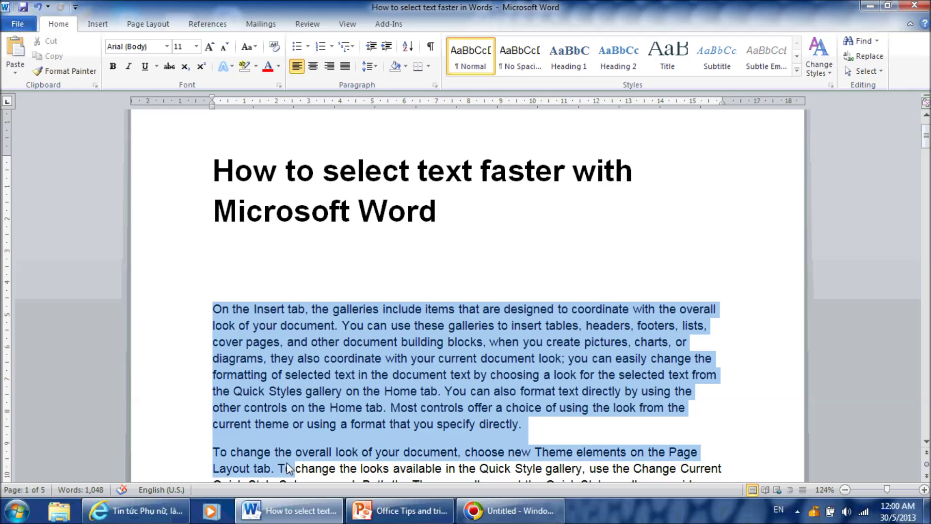
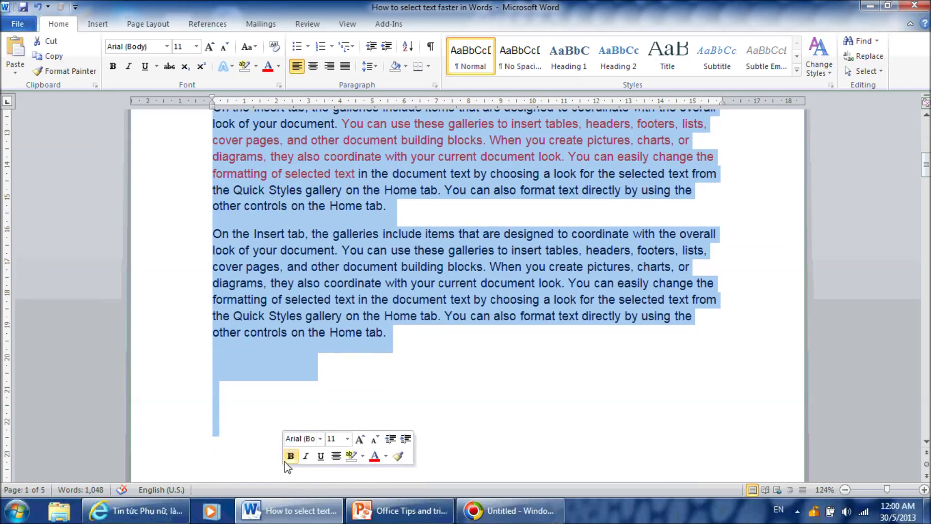
- Clear the selection, jump to the document start, and select the word 'galleries'
key(ctrl+Home)
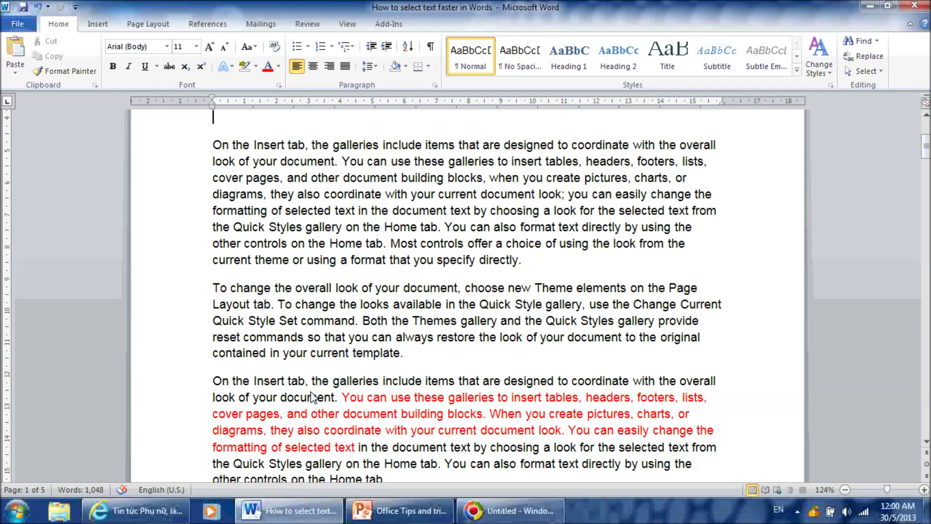
double_click(353, 149)
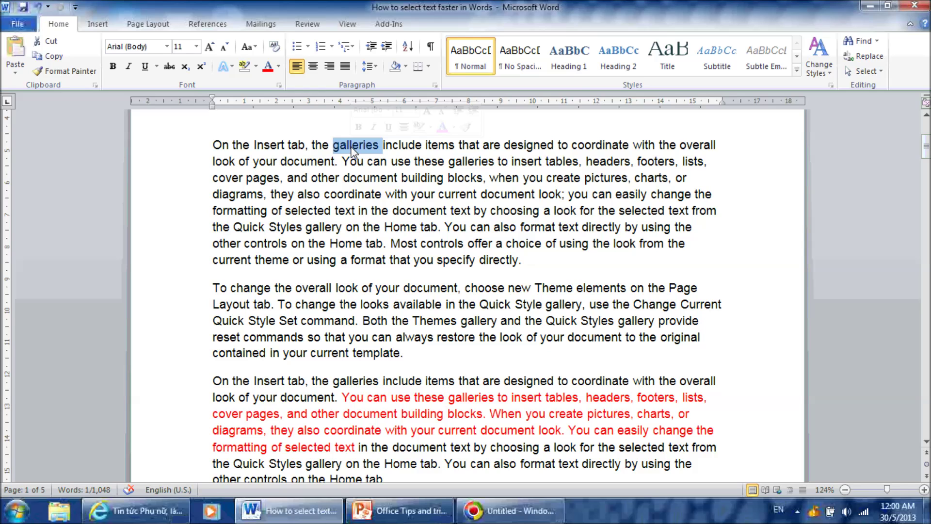
- Select the whole first paragraph, then 'galleries' and the paragraph again, ending on its first sentence
triple_click(352, 148)
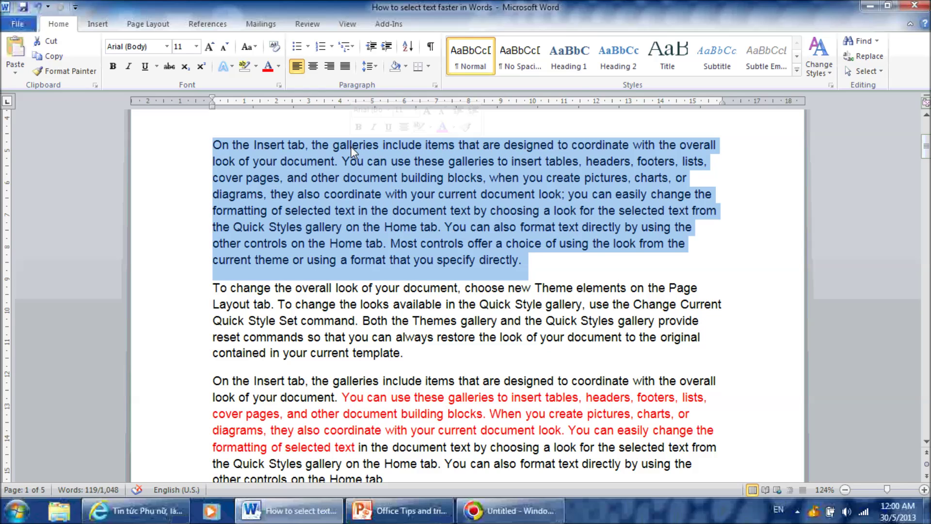
click(351, 146)
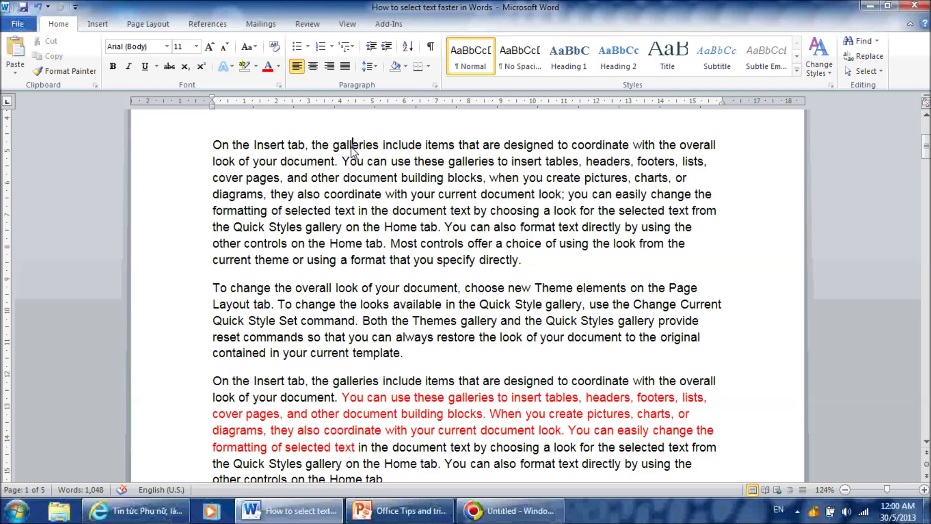
double_click(352, 148)
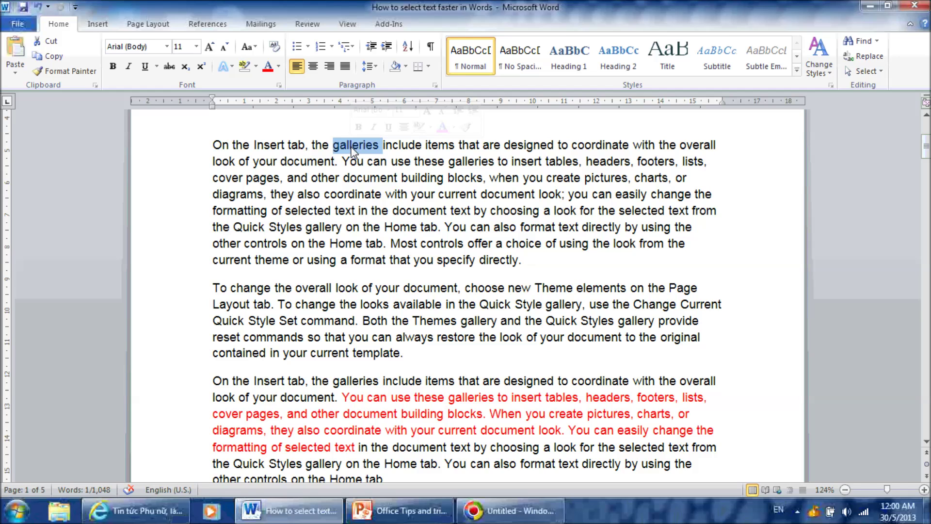
click(351, 147)
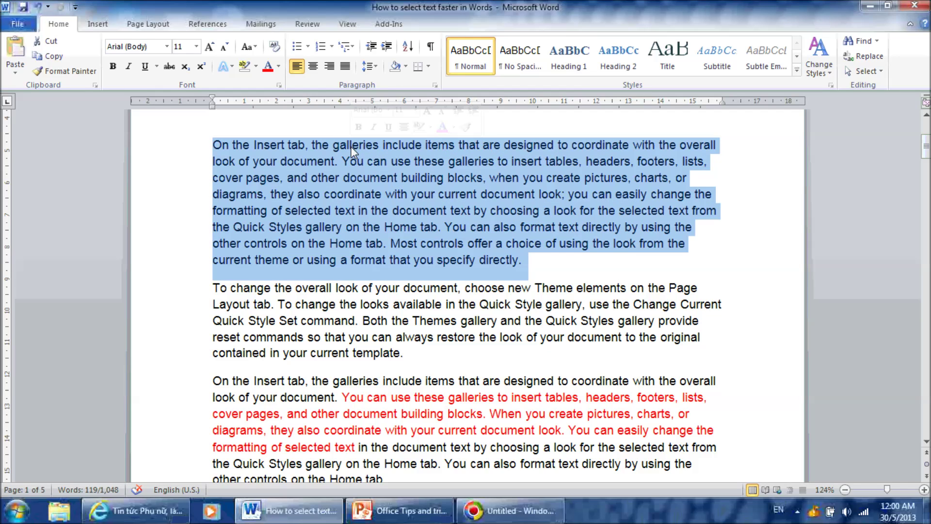
click(351, 147)
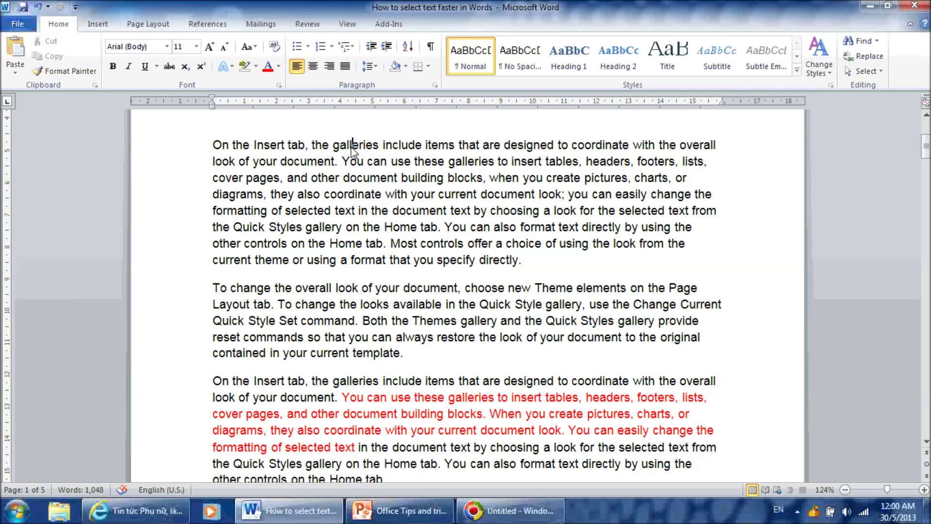
ctrl+click(351, 151)
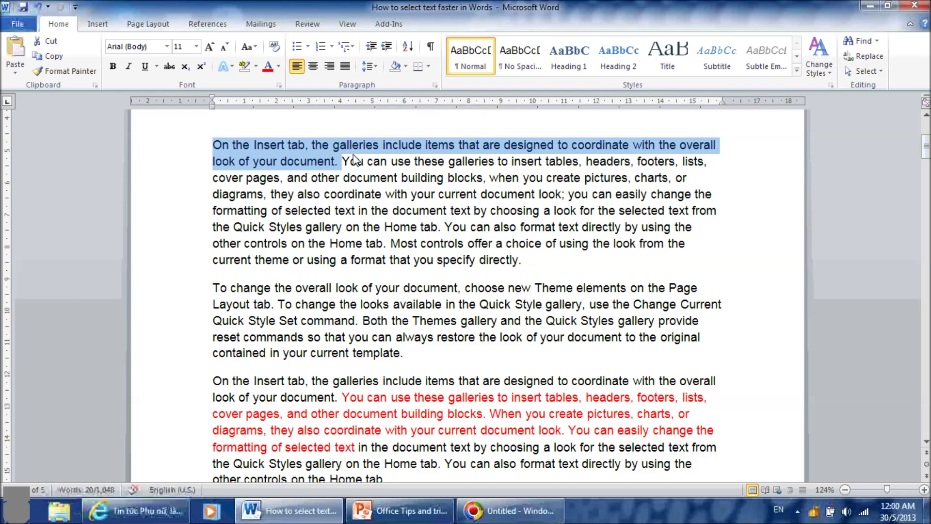
- Select the second sentence of the first paragraph, deselect, then reselect the first sentence
click(358, 162)
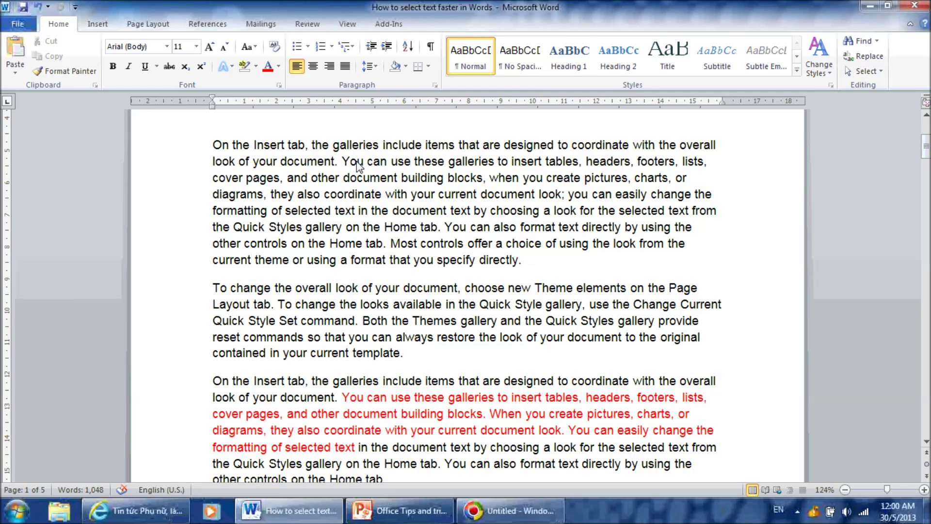
ctrl+click(357, 165)
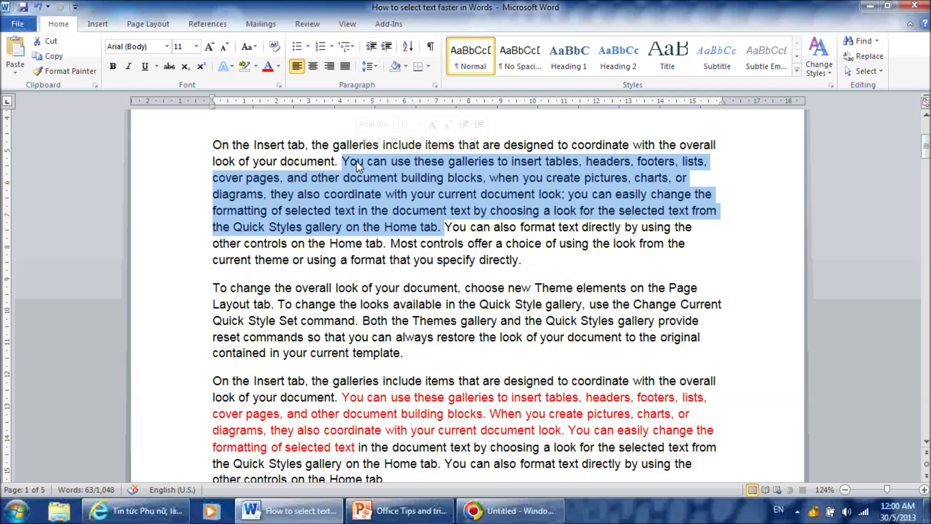
click(358, 165)
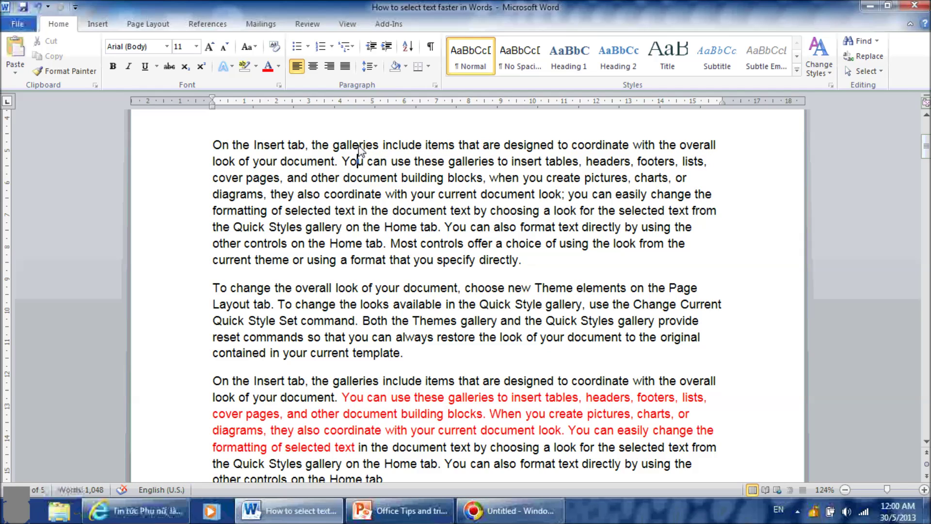
ctrl+click(359, 147)
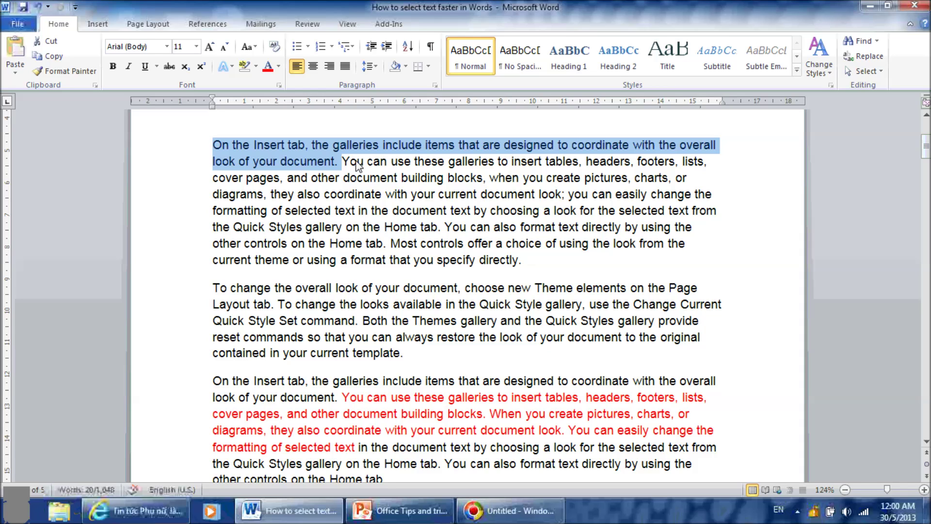
scroll(360, 170, down, 3)
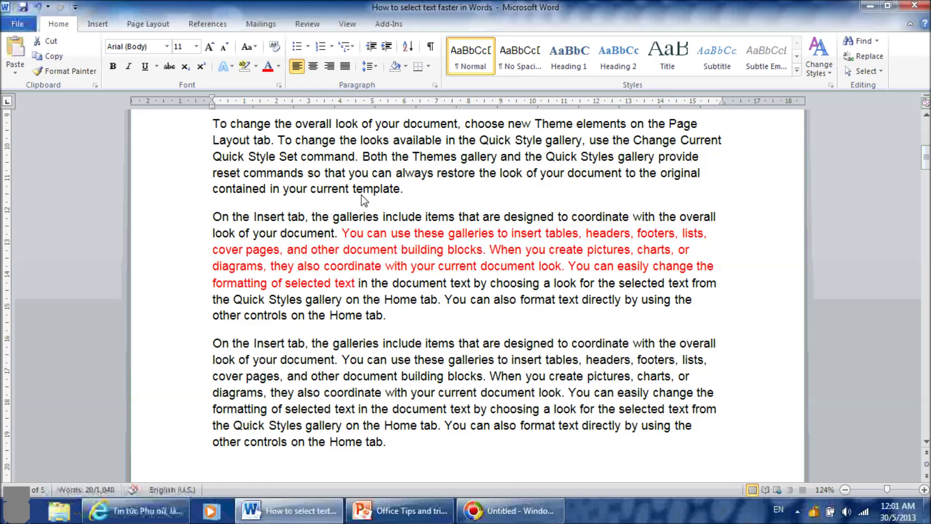
- Drag across the red passage to select it, then clear the selection
click(346, 235)
drag(346, 241, 354, 287)
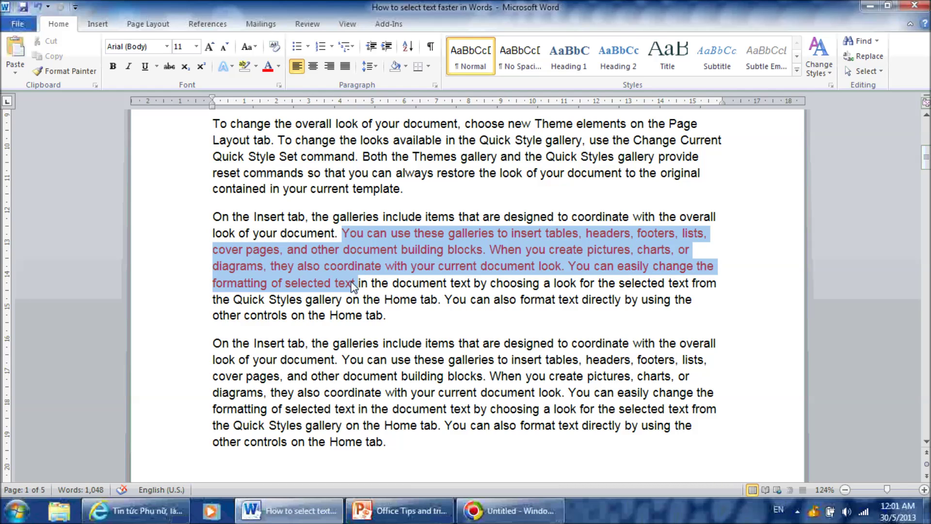
click(340, 248)
- Reselect the red passage from before 'You' to the end with Shift+click, then deselect
click(346, 236)
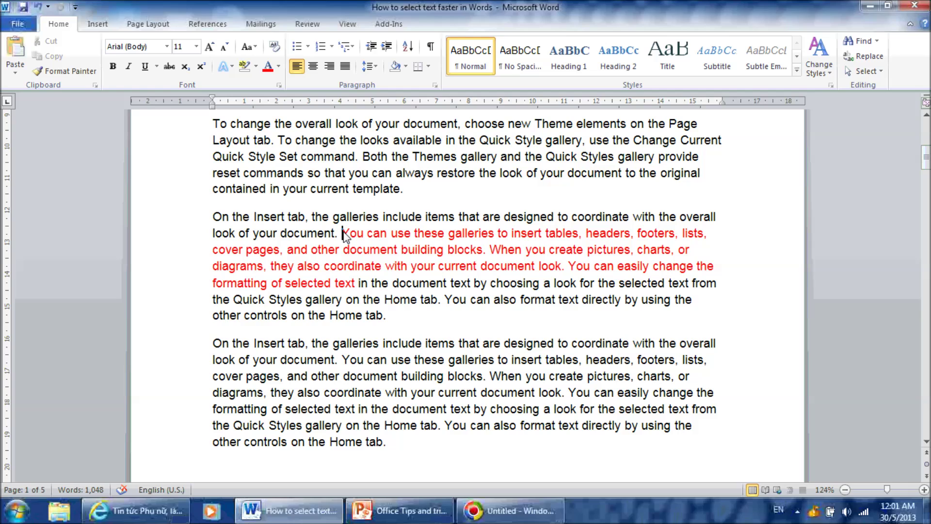
shift+click(354, 285)
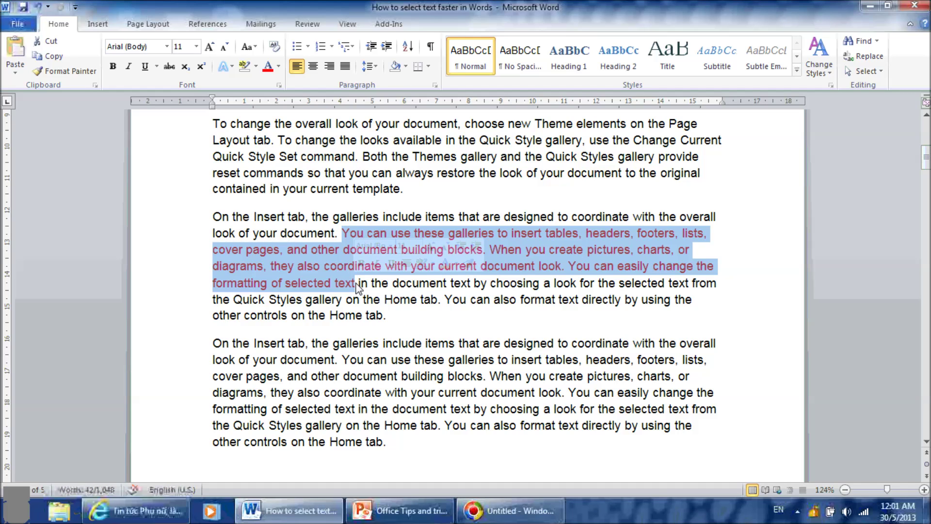
click(356, 284)
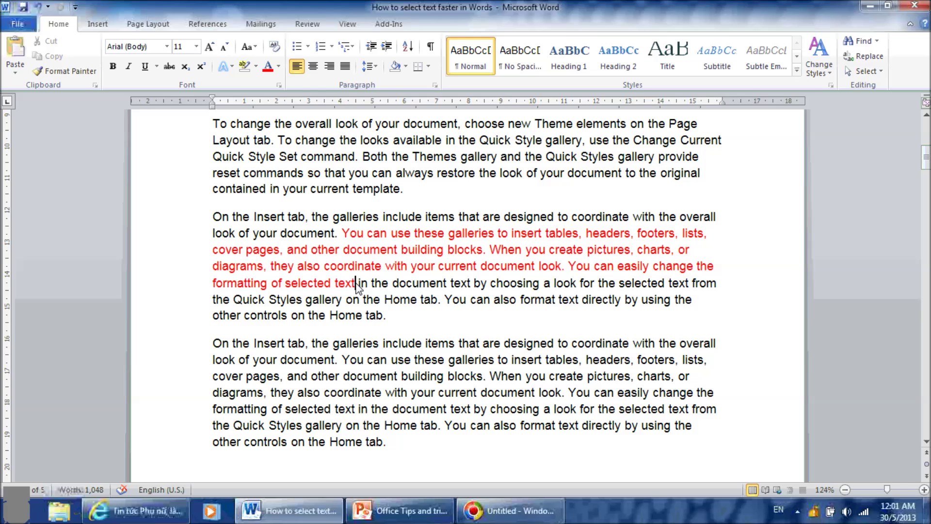
click(195, 249)
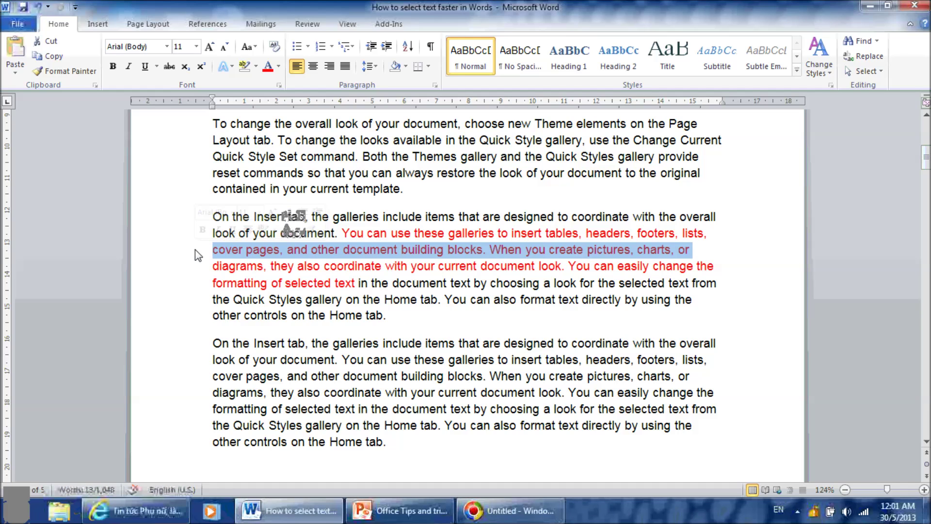
- Expand the margin selection from the 'cover pages' line to its paragraph, then the whole document
double_click(195, 249)
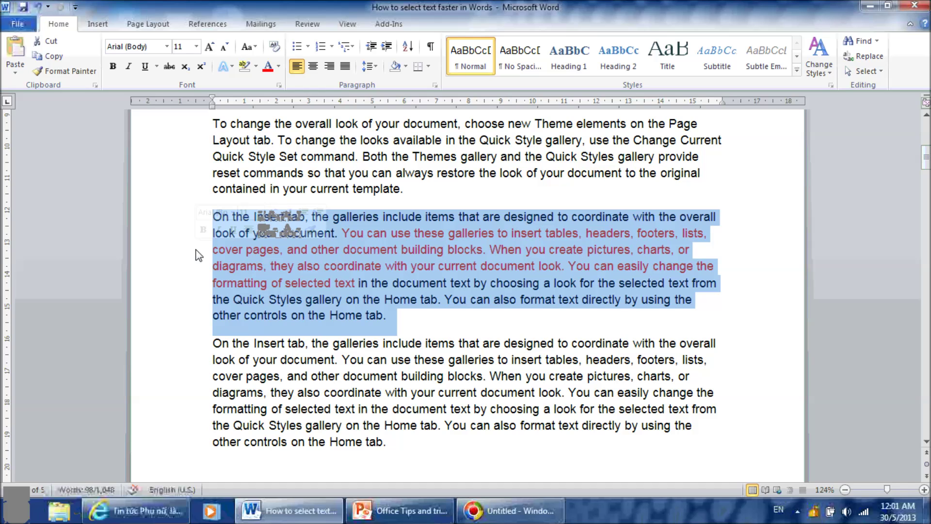
triple_click(199, 250)
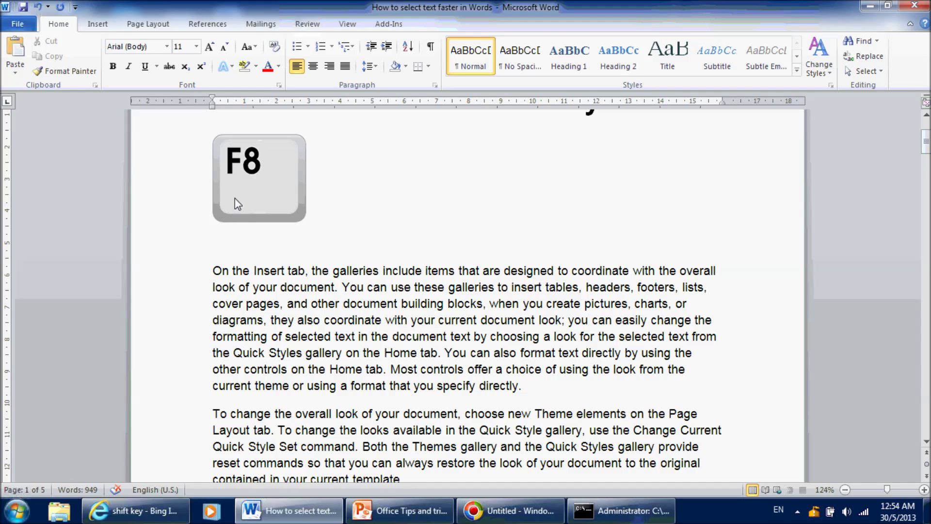
- Use F8 from inside 'galleries' to extend the selection to the word, sentence, and paragraph
click(360, 272)
key(F8)
key(F8)
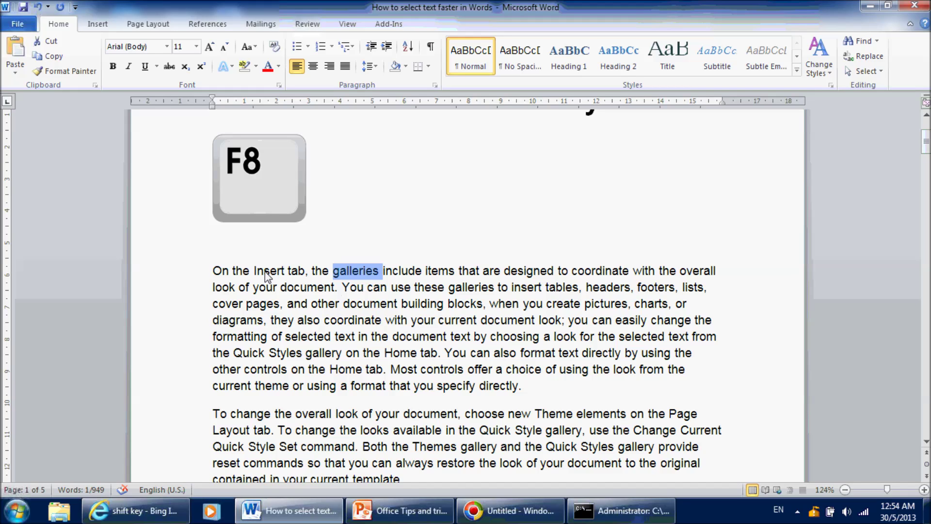
key(F8)
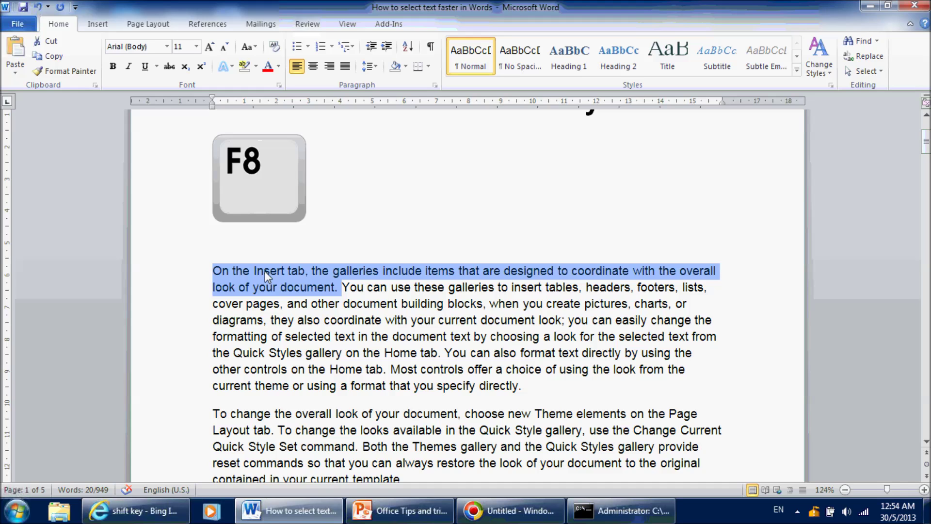
key(F8)
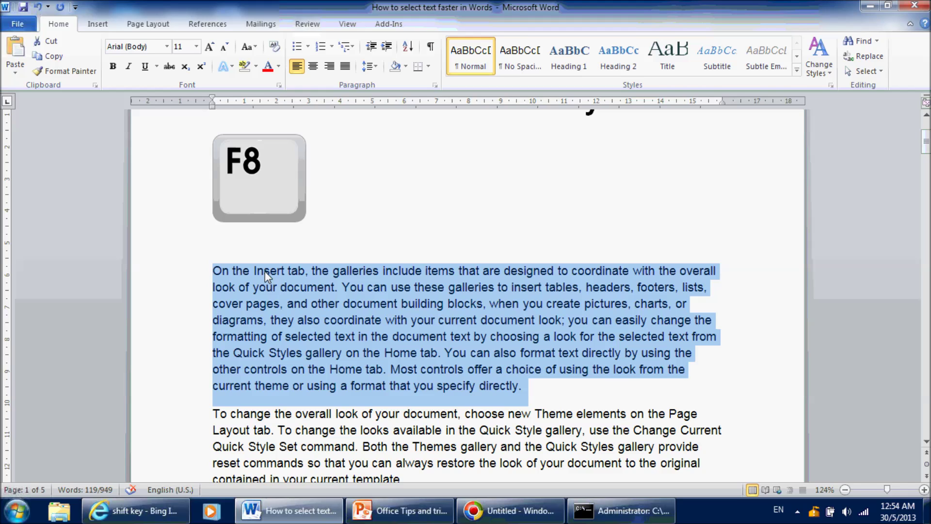
click(265, 271)
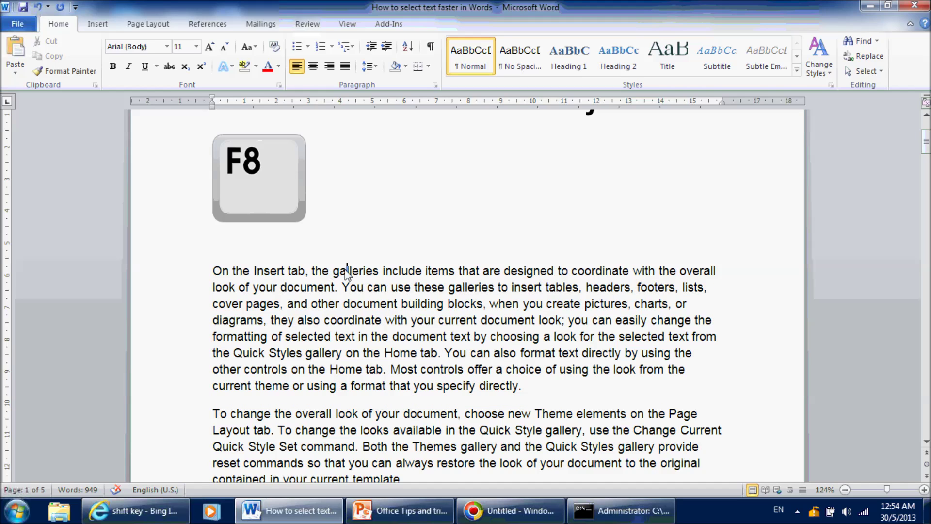
- Starting from a selected 'galleries', press F8 until the entire document is selected, then deselect
double_click(347, 273)
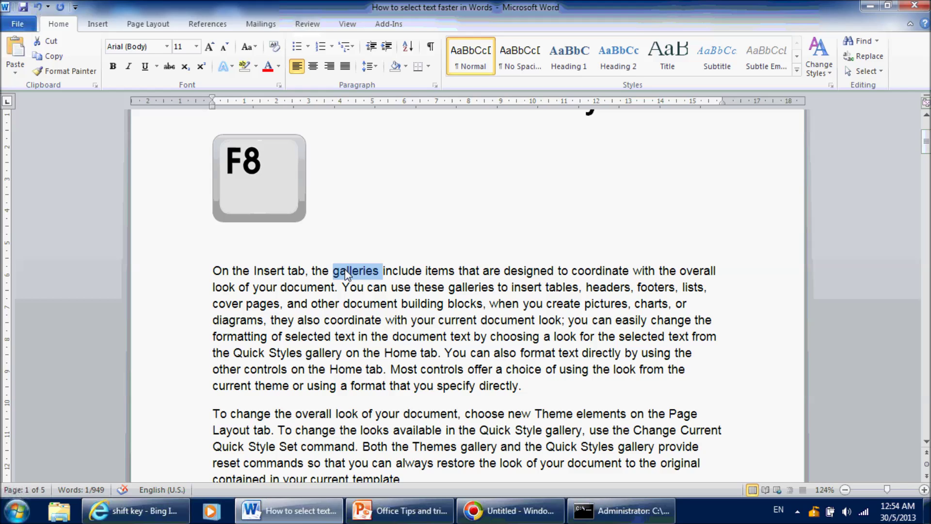
key(F8)
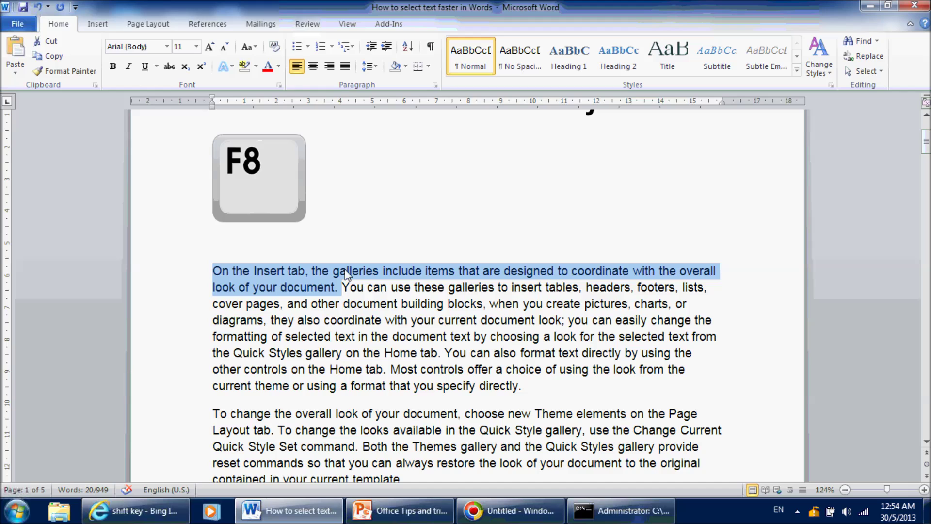
key(F8)
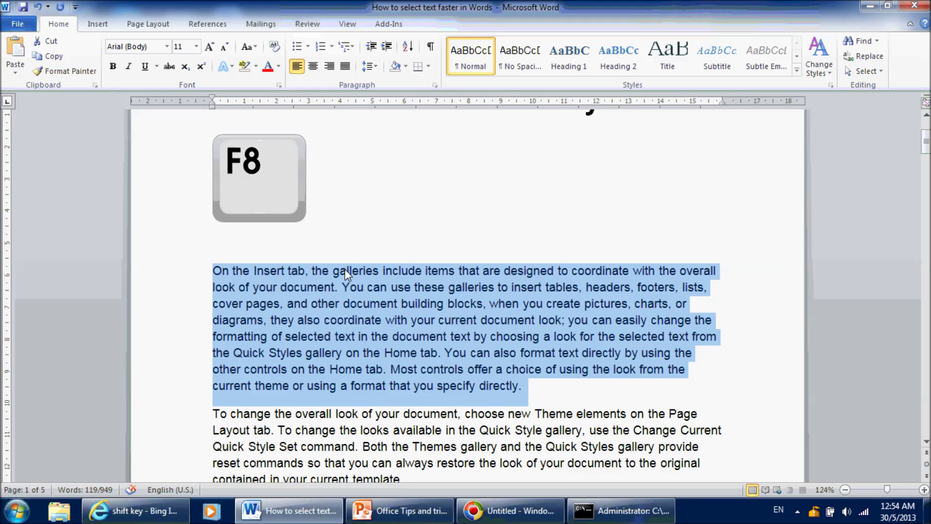
key(F8)
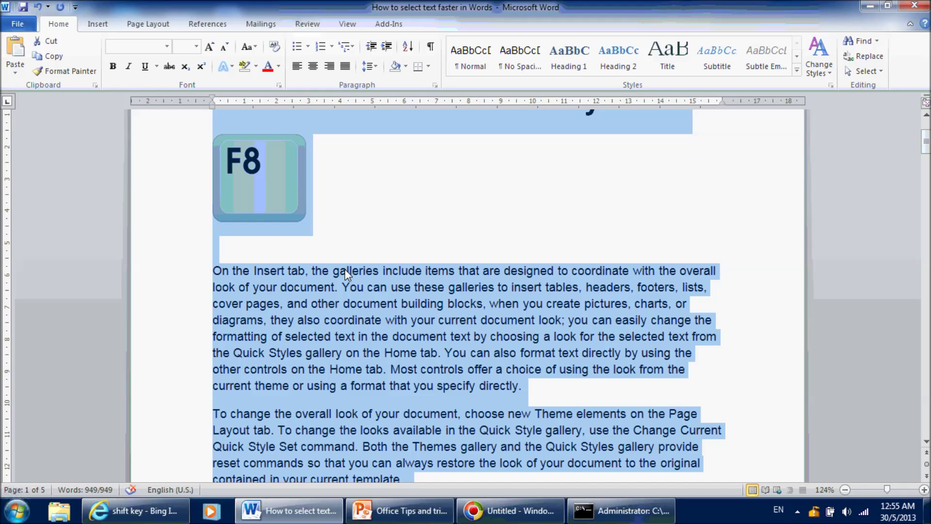
shift+click(300, 298)
click(301, 301)
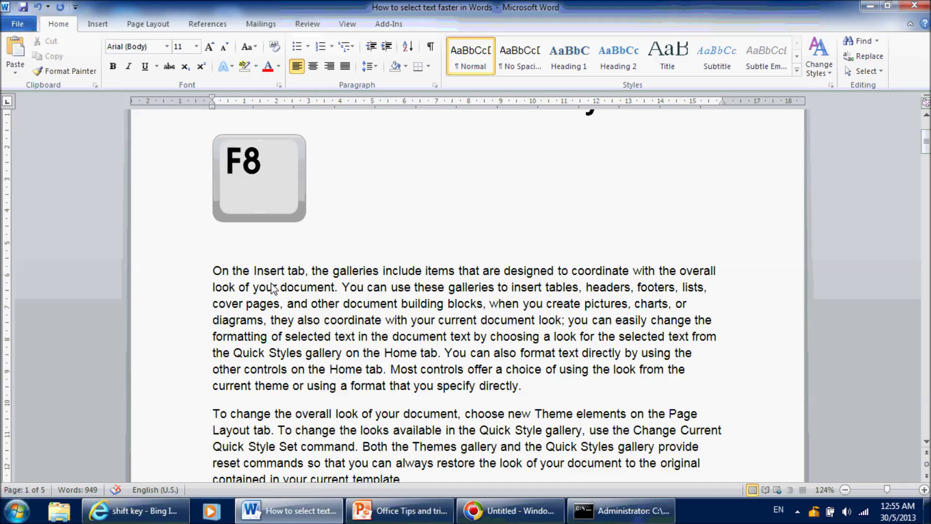
- Select the entire document, including the F8 picture, with Ctrl+A
key(ctrl+a)
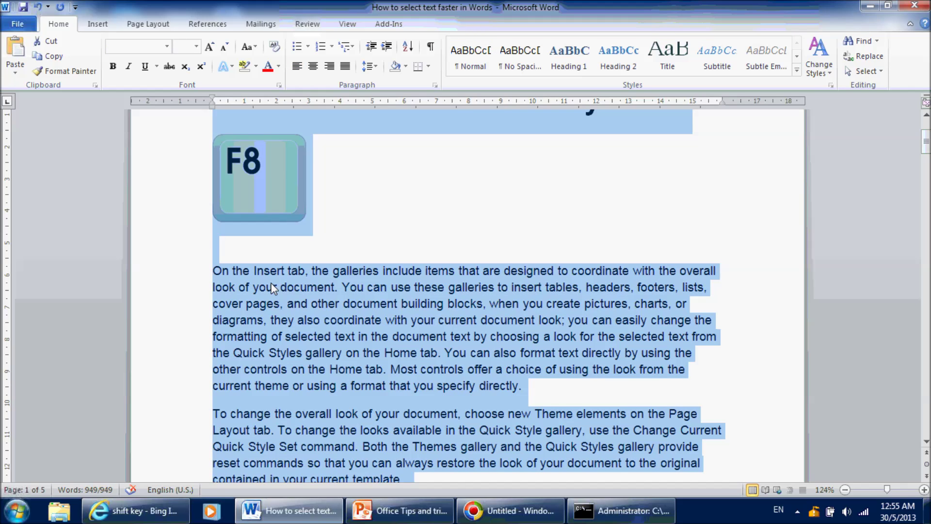
click(254, 278)
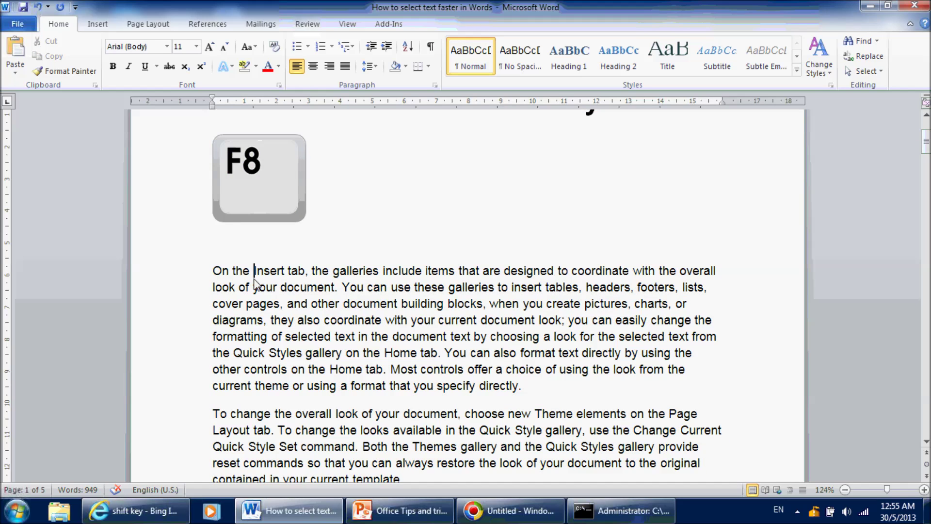
key(ctrl+a)
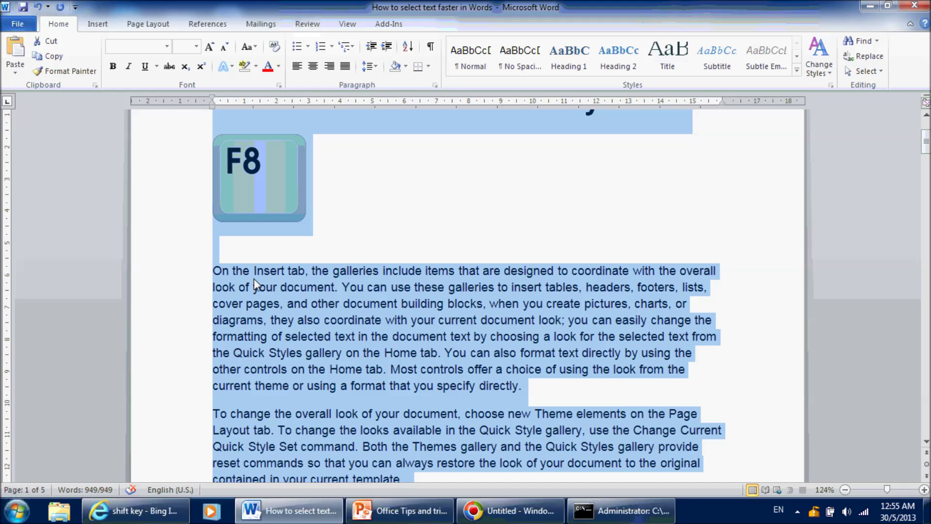
- Select from before 'You' through 'selected text' using Shift+Down three times and Shift+Right
click(285, 301)
scroll(285, 301, down, 6)
scroll(285, 301, down, 2)
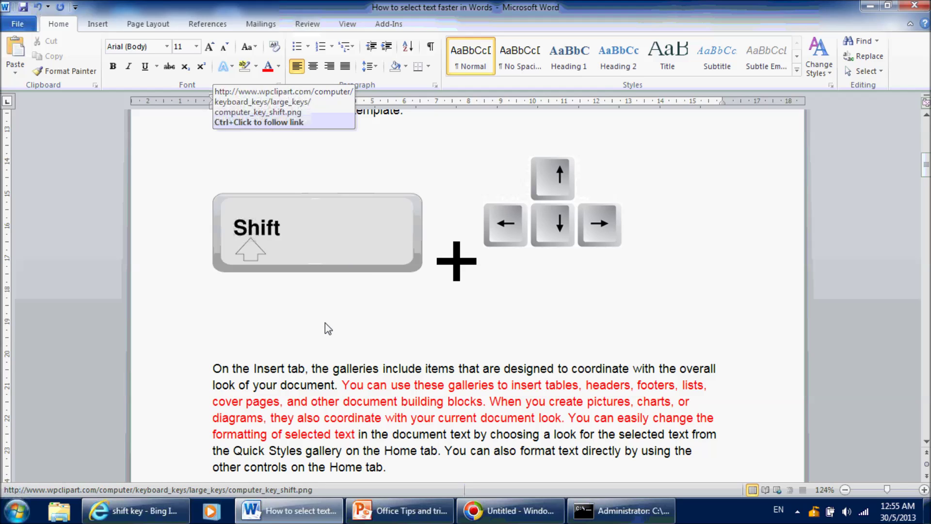
click(343, 385)
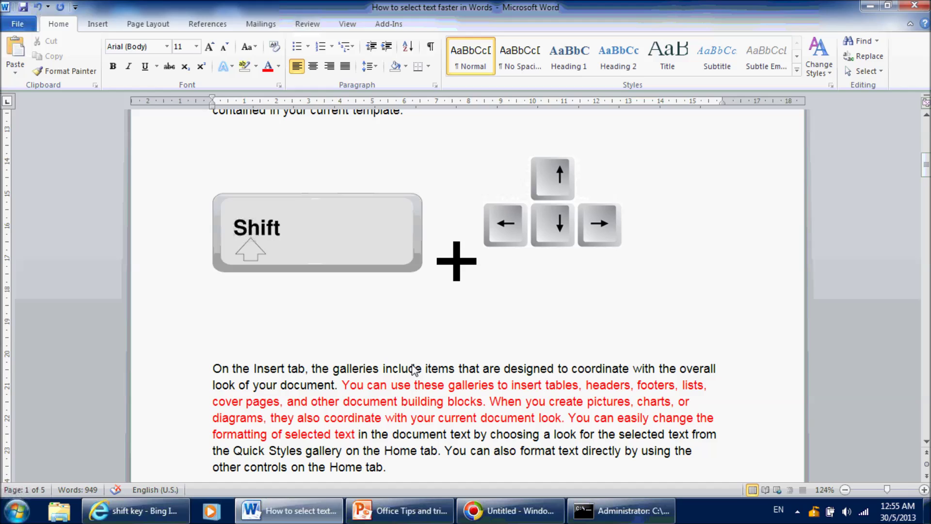
key(shift+Up)
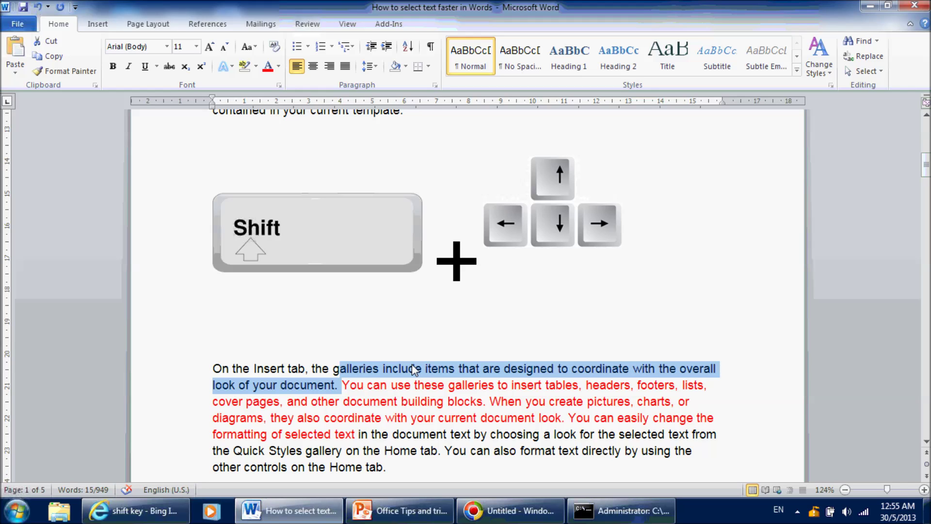
key(shift+Down)
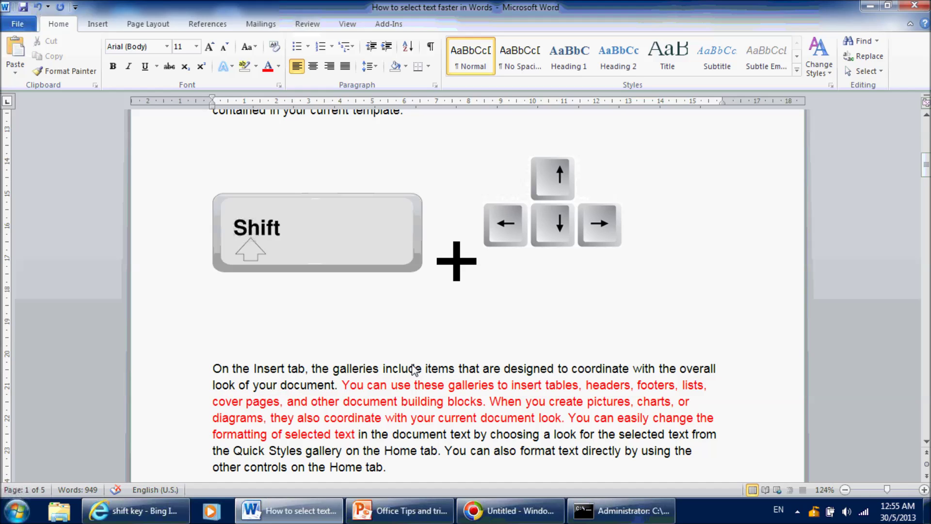
key(shift+Down)
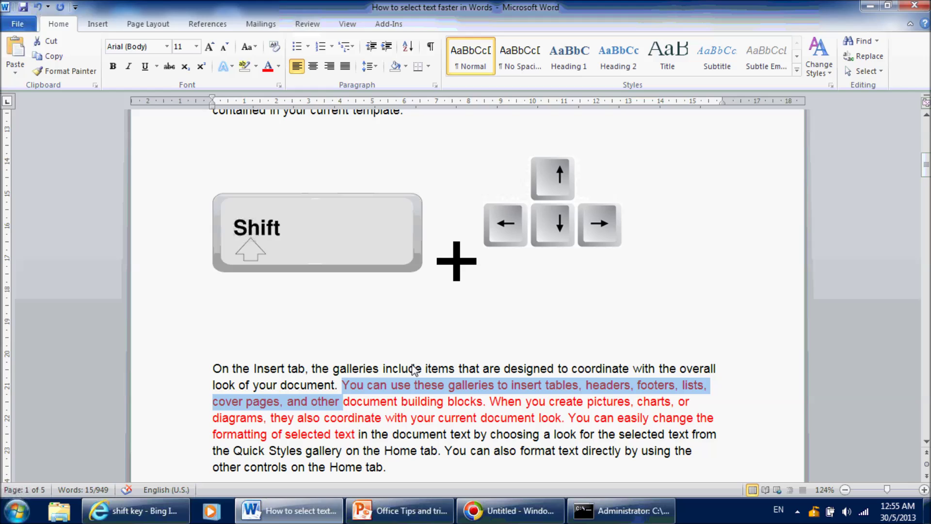
key(shift+Down)
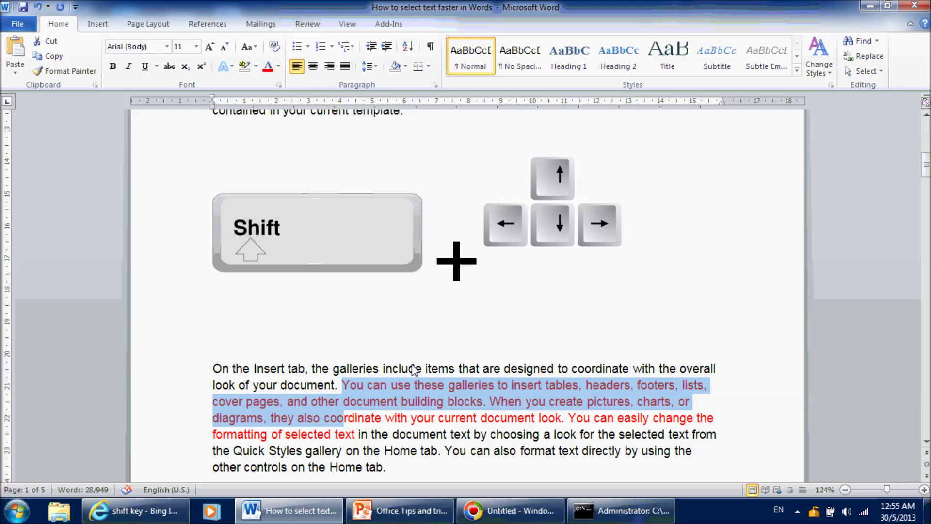
key(shift+Down)
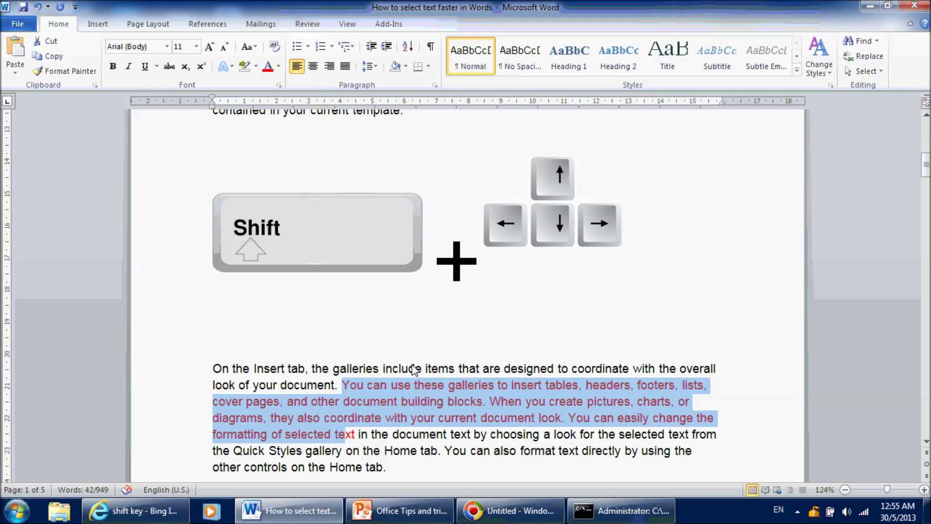
key(shift+Right)
key(shift+Right)
- Move Lychee up to item 3 before Banana, then drag it back to fifth below Coconut
click(401, 385)
scroll(402, 386, down, 8)
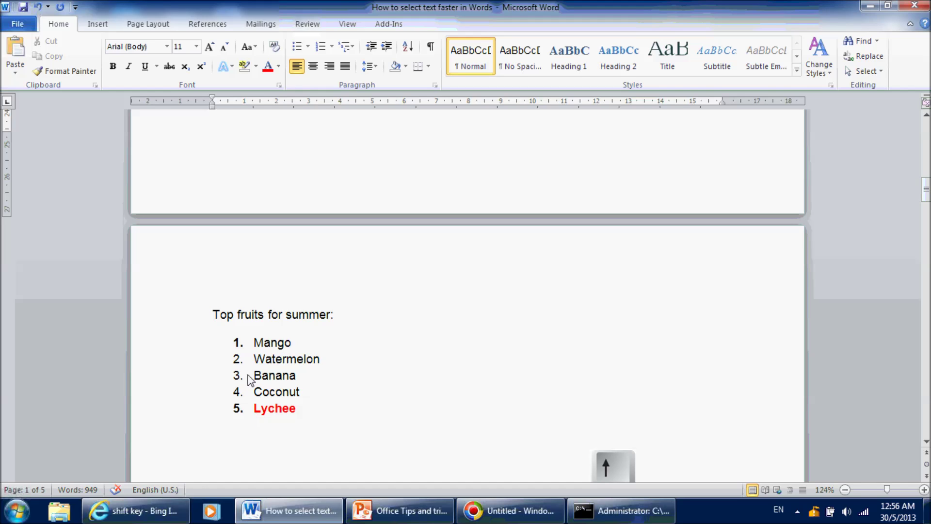
drag(297, 411, 247, 415)
key(ctrl+c)
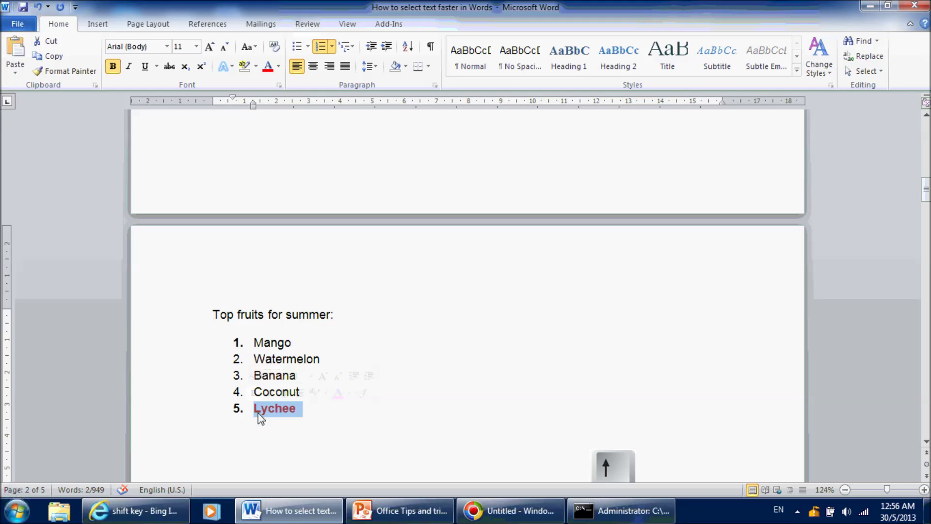
mouse_move(255, 411)
mouse_down()
mouse_move(251, 361)
mouse_move(272, 365)
mouse_move(255, 424)
mouse_up()
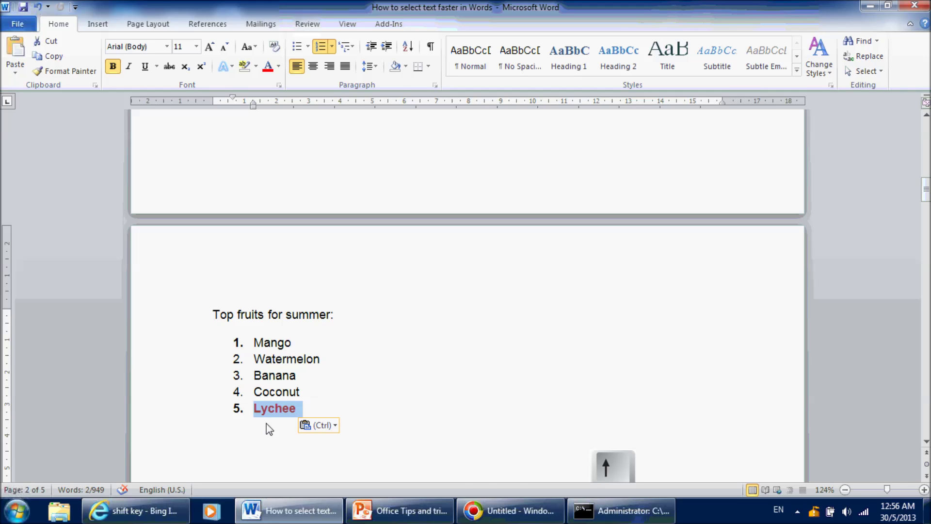
key(Delete)
key(Up)
key(Up)
key(ctrl+v)
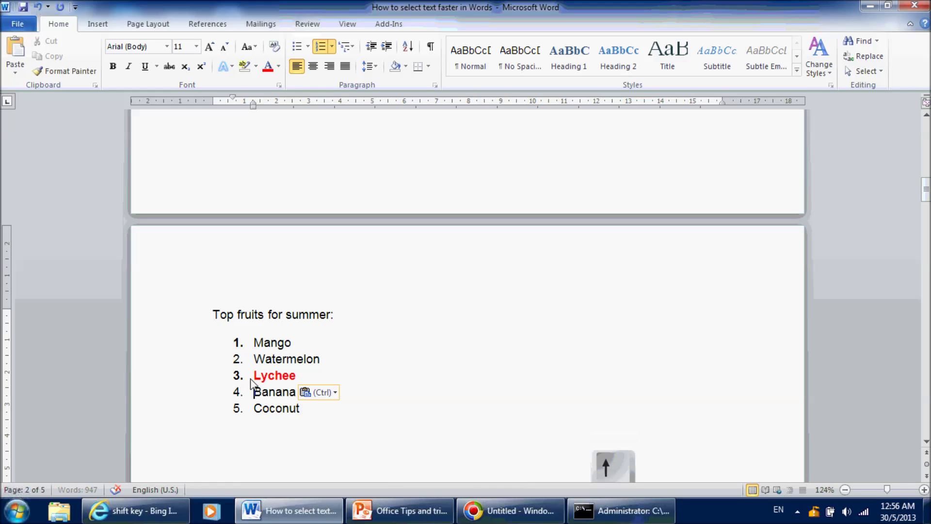
triple_click(255, 379)
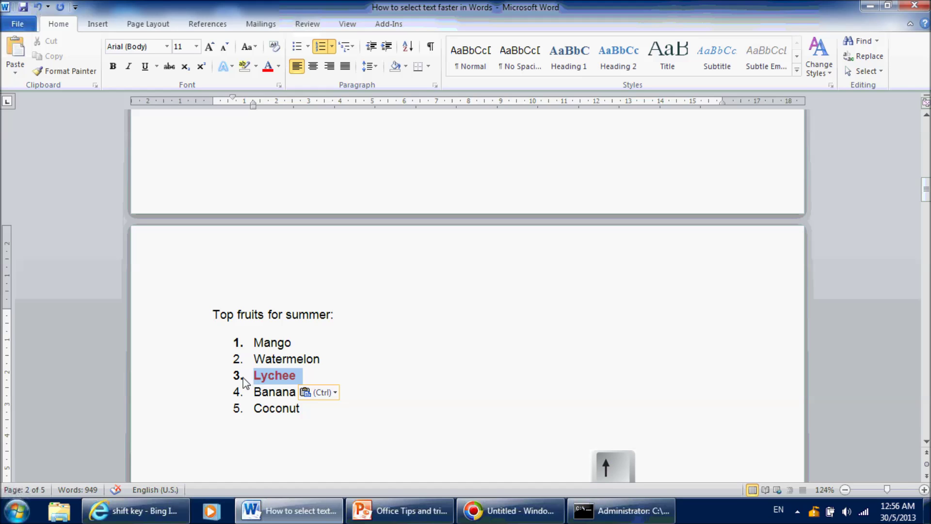
drag(266, 379, 257, 427)
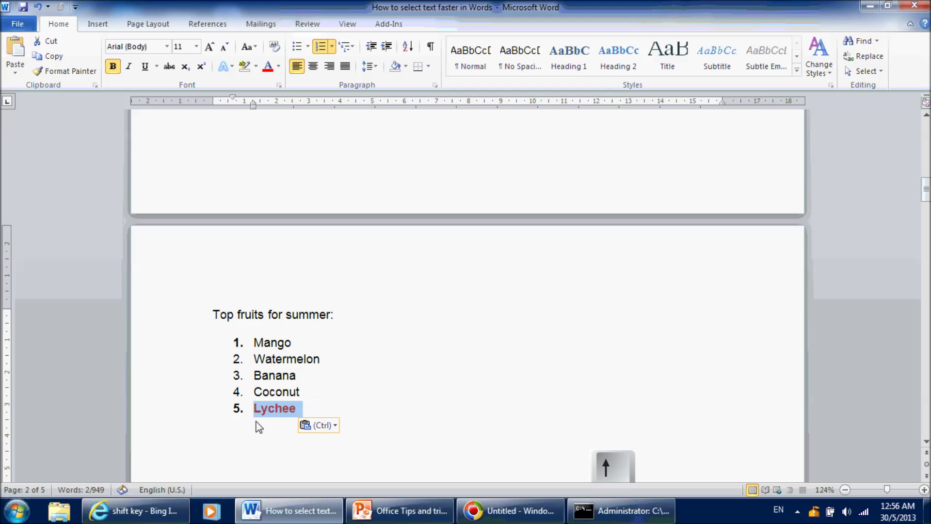
scroll(257, 427, down, 3)
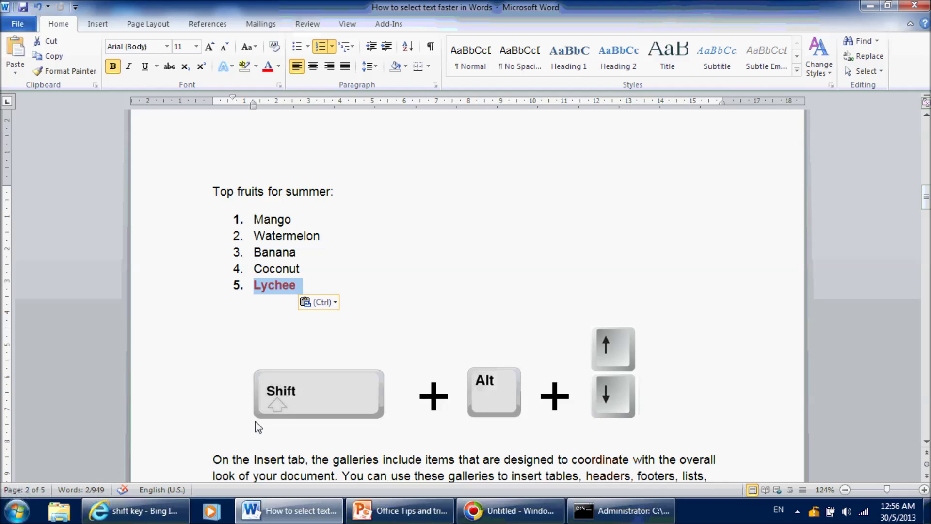
click(264, 286)
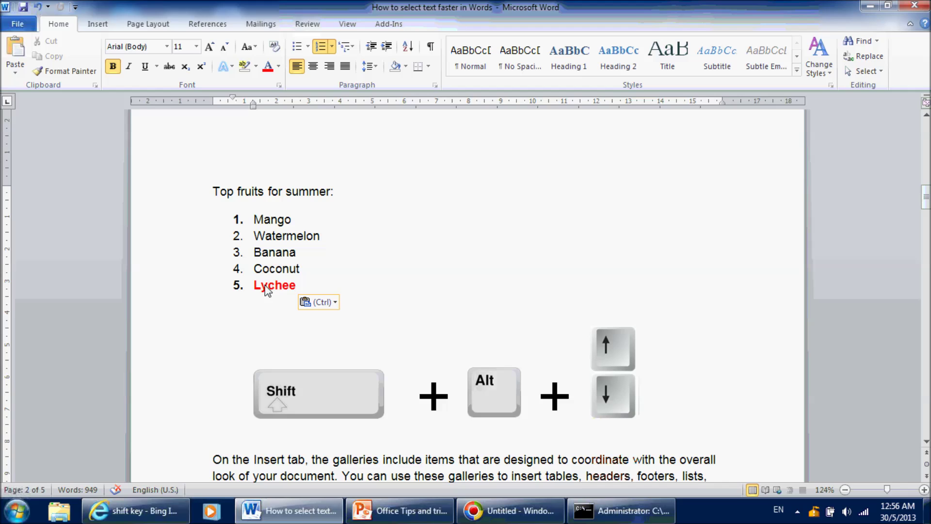
key(shift+alt+Up)
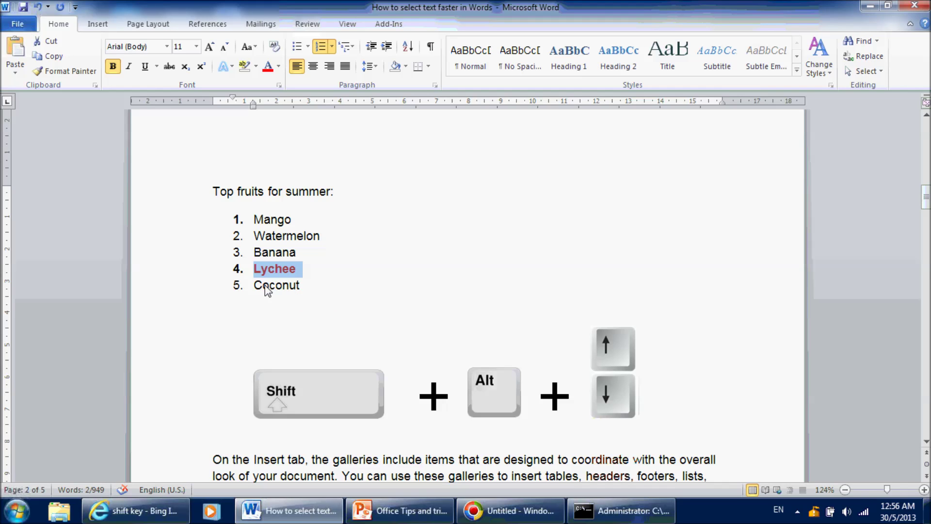
key(shift+alt+Up)
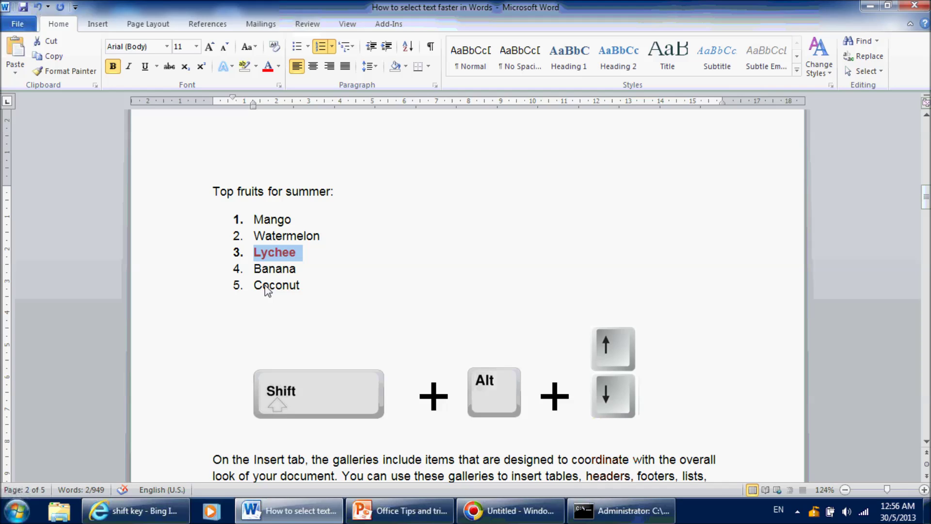
key(shift+alt+Up)
key(shift+alt+Up)
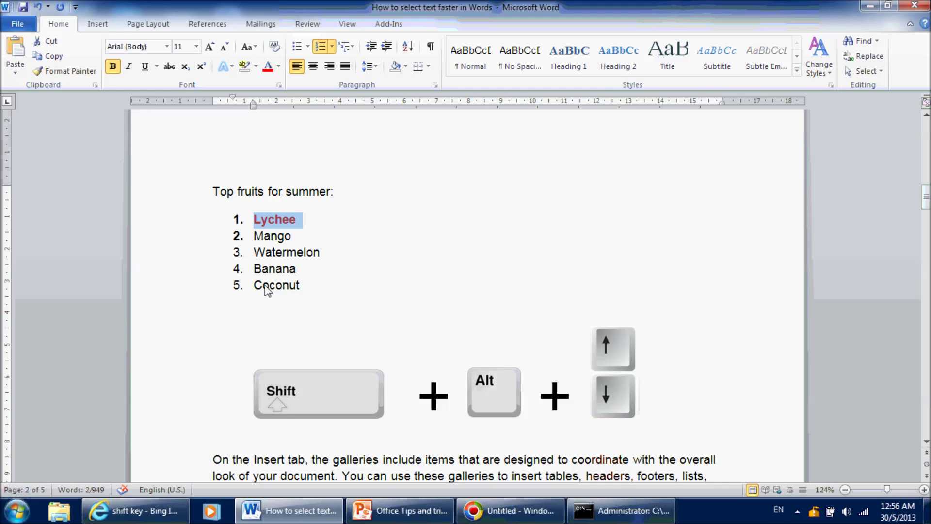
key(shift+alt+Down)
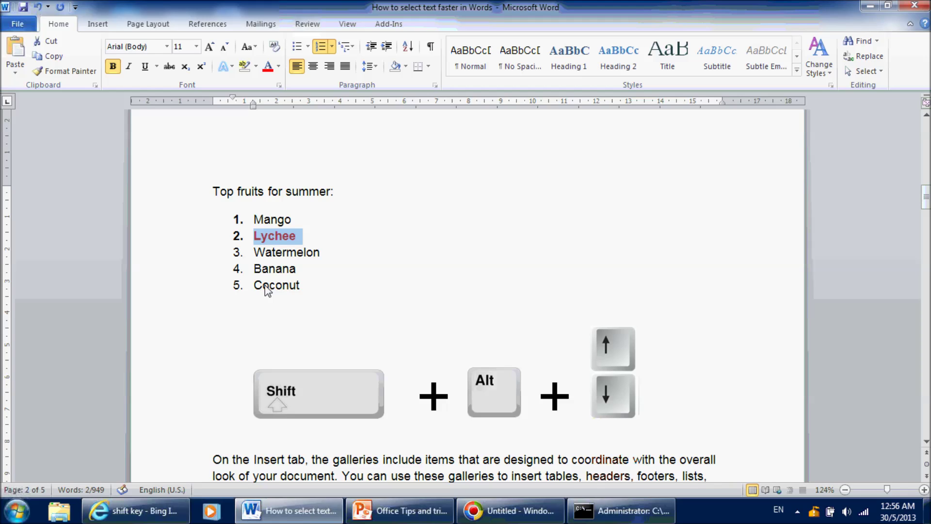
key(shift+alt+Down)
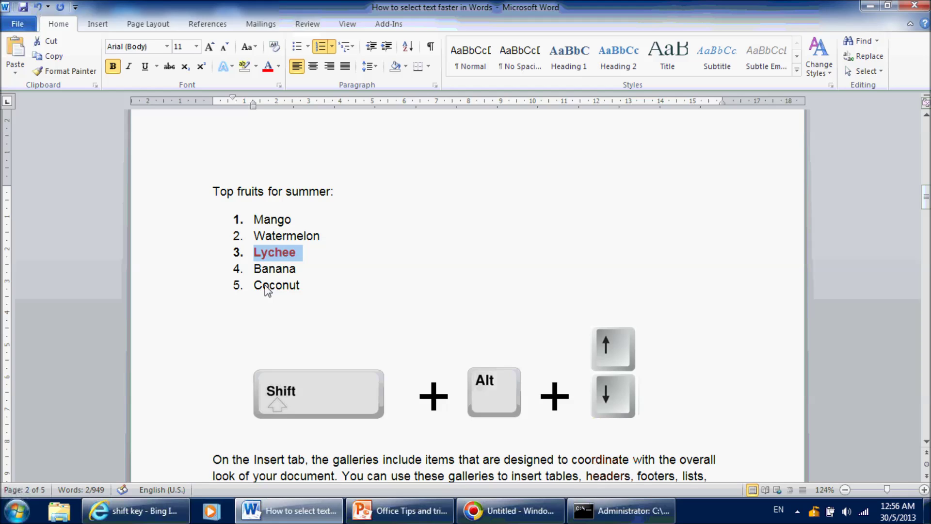
key(shift+alt+Down)
key(shift+alt+Down)
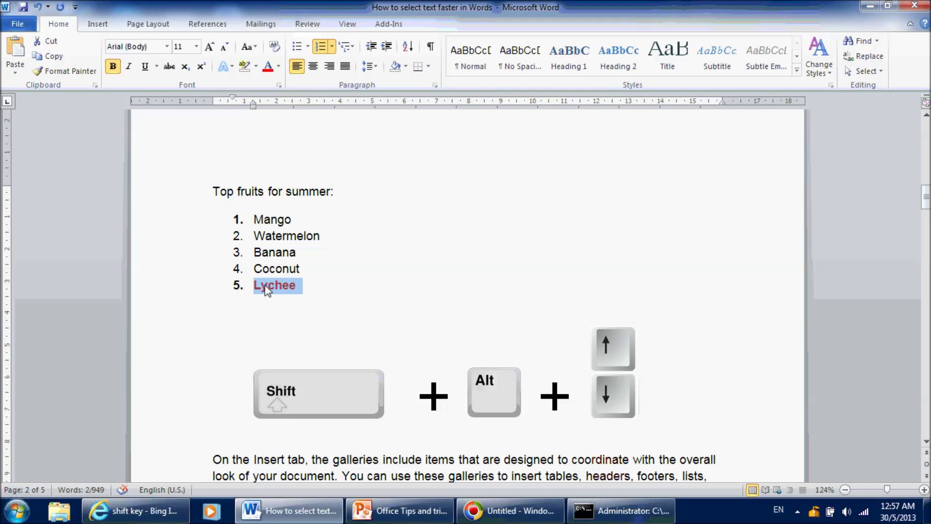
key(shift+alt+Up)
key(shift+alt+Up)
key(shift+alt+Up)
key(shift+alt+Up)
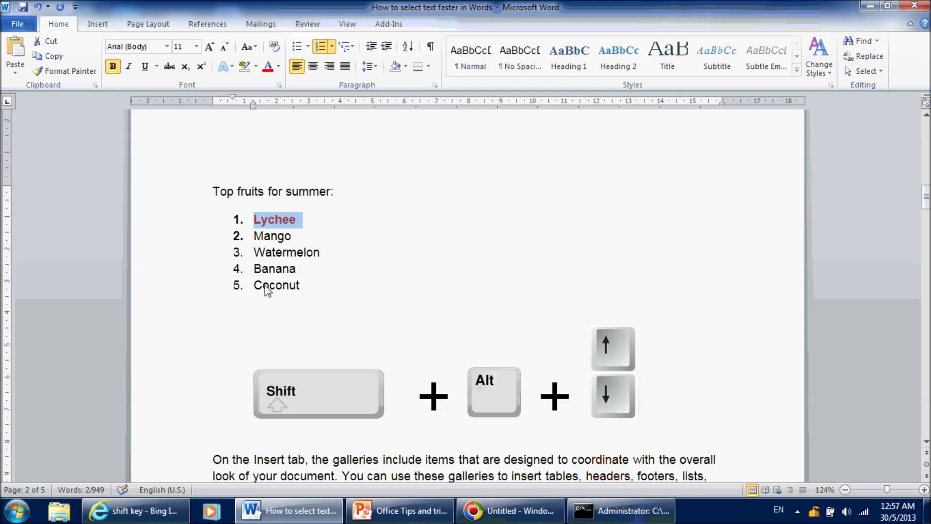
key(shift+alt+Down)
key(shift+alt+Down)
key(shift+alt+Down)
key(shift+alt+Down)
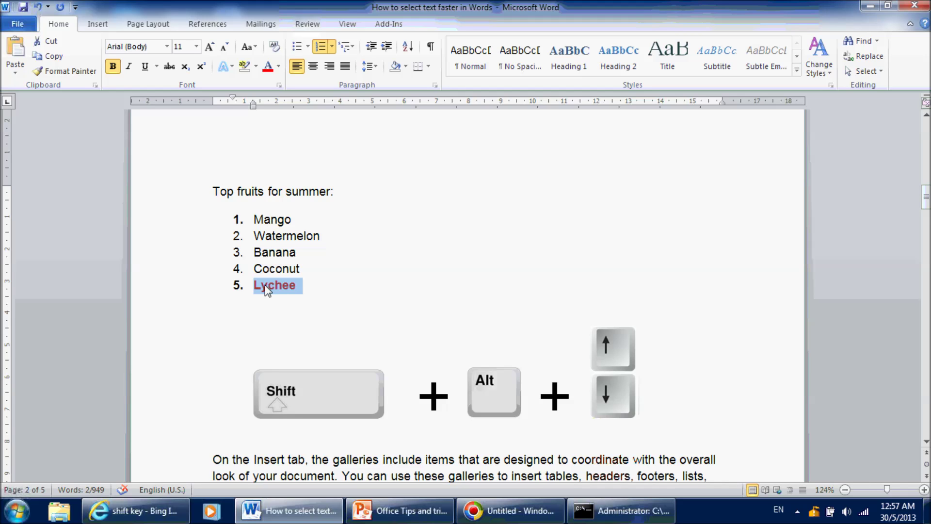
- Move the red paragraph up two places to the top with Shift+Alt+Up, then two places back down
scroll(289, 340, down, 5)
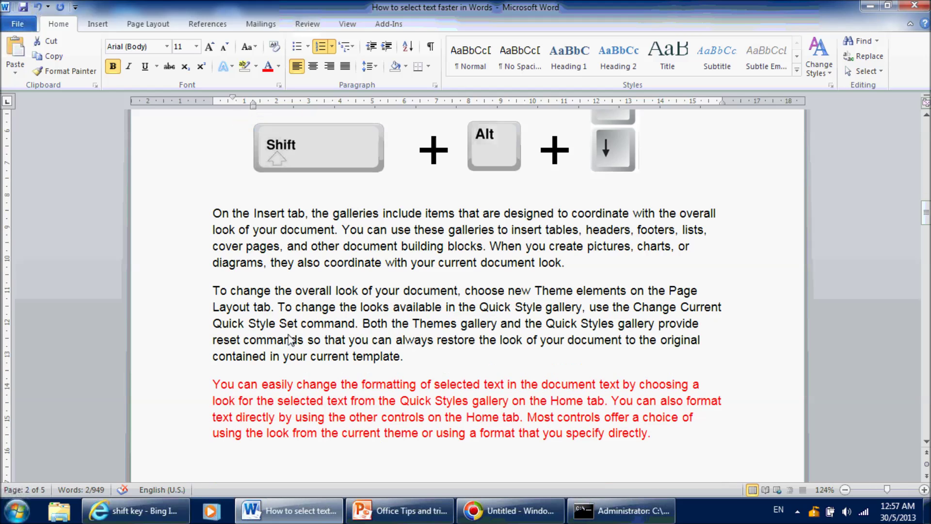
click(318, 405)
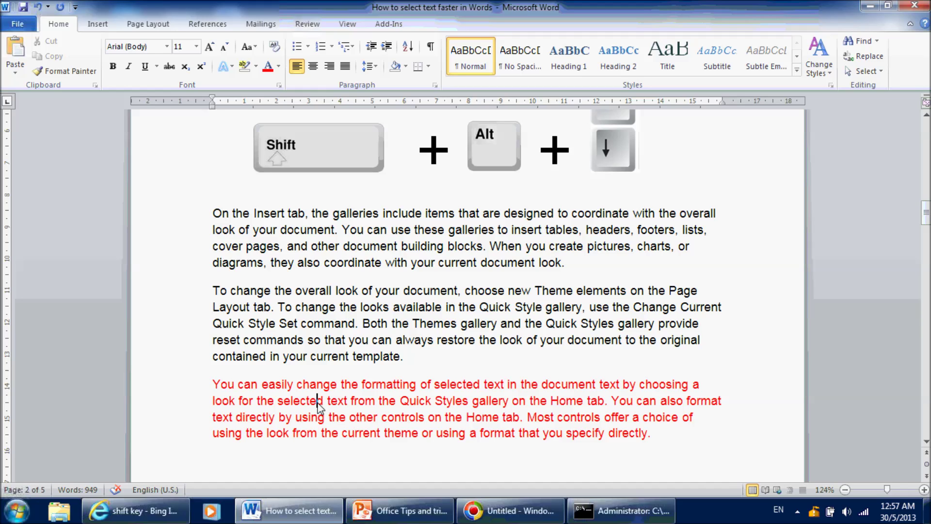
key(shift+alt+Up)
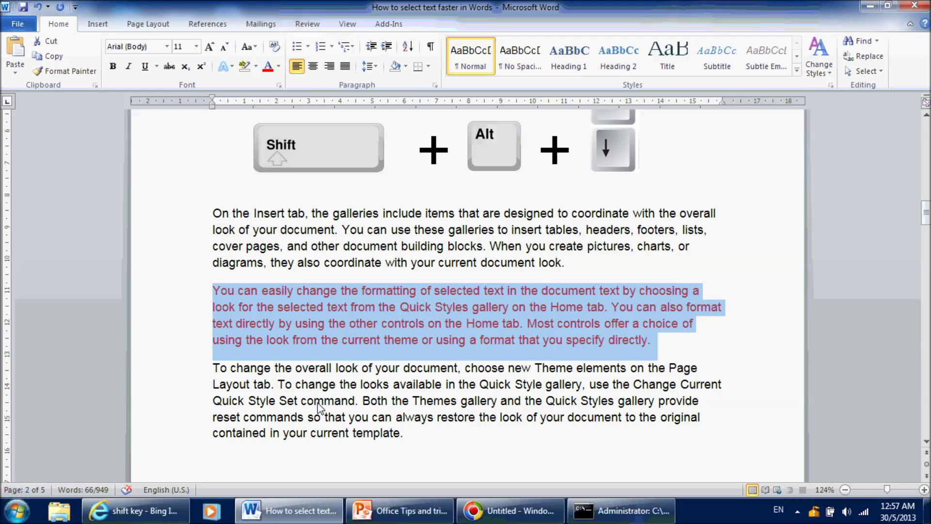
key(shift+alt+Up)
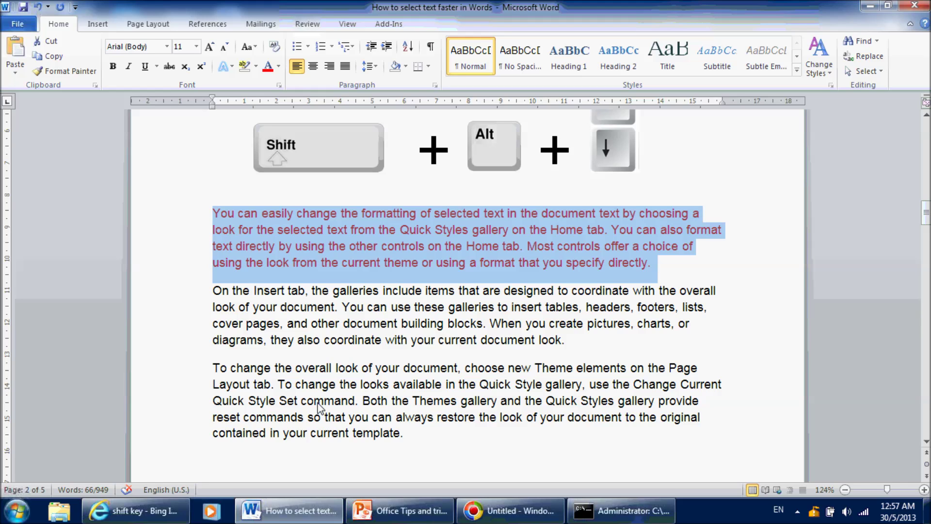
key(shift+alt+Down)
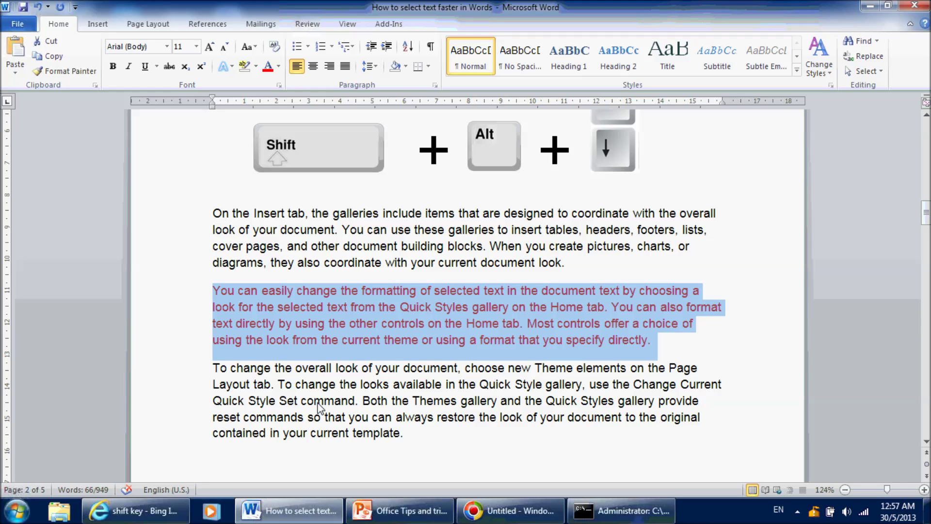
key(shift+alt+Down)
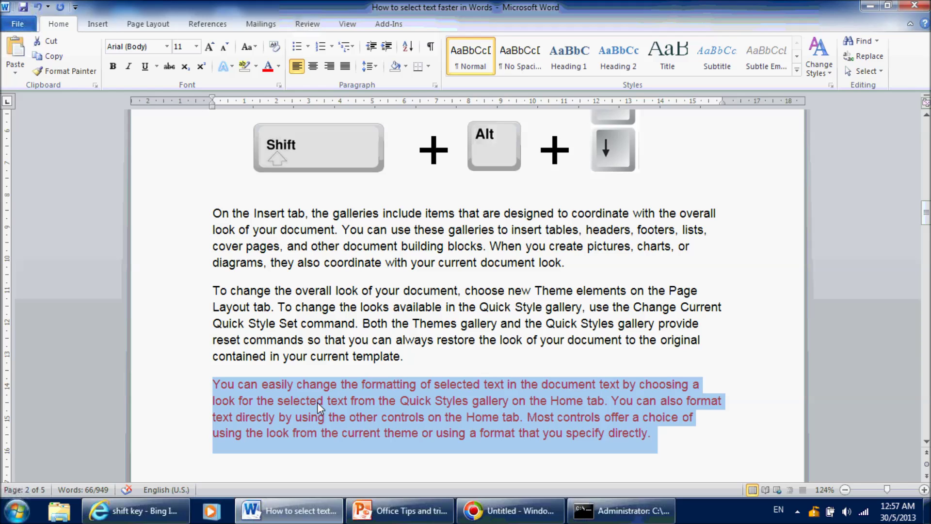